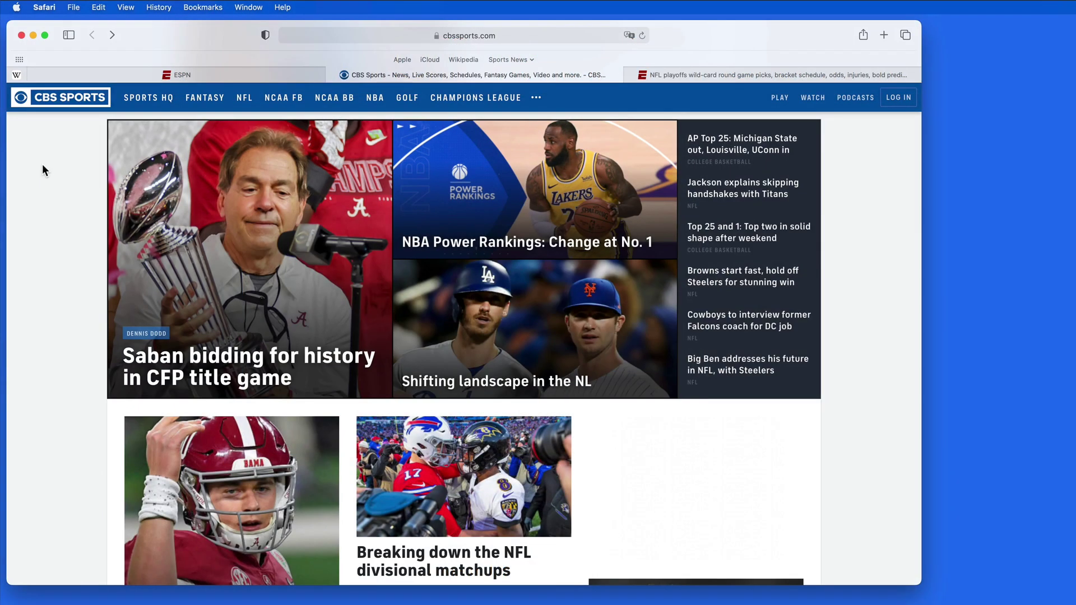
- Check the still-empty Reading List, then open the 'Browns start fast' Steelers vs. Browns story
left_click(66, 36)
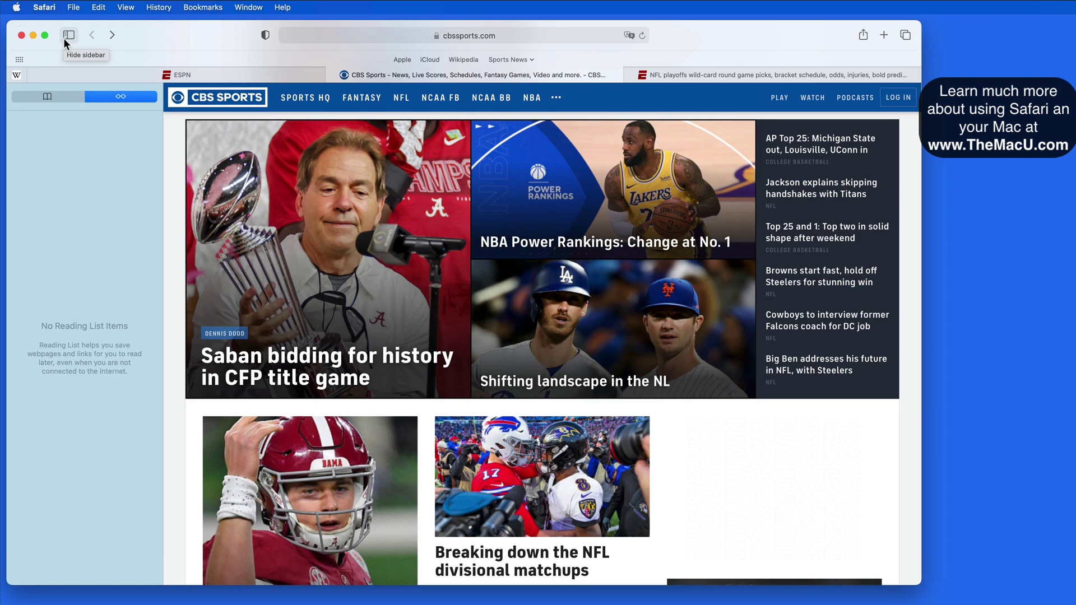
left_click(64, 40)
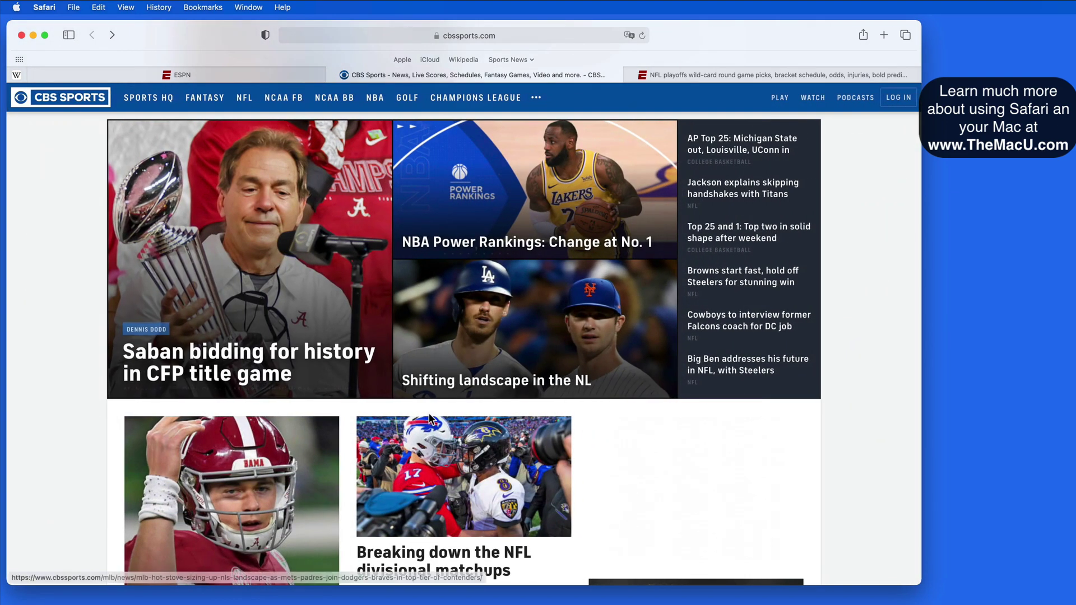
left_click(723, 278)
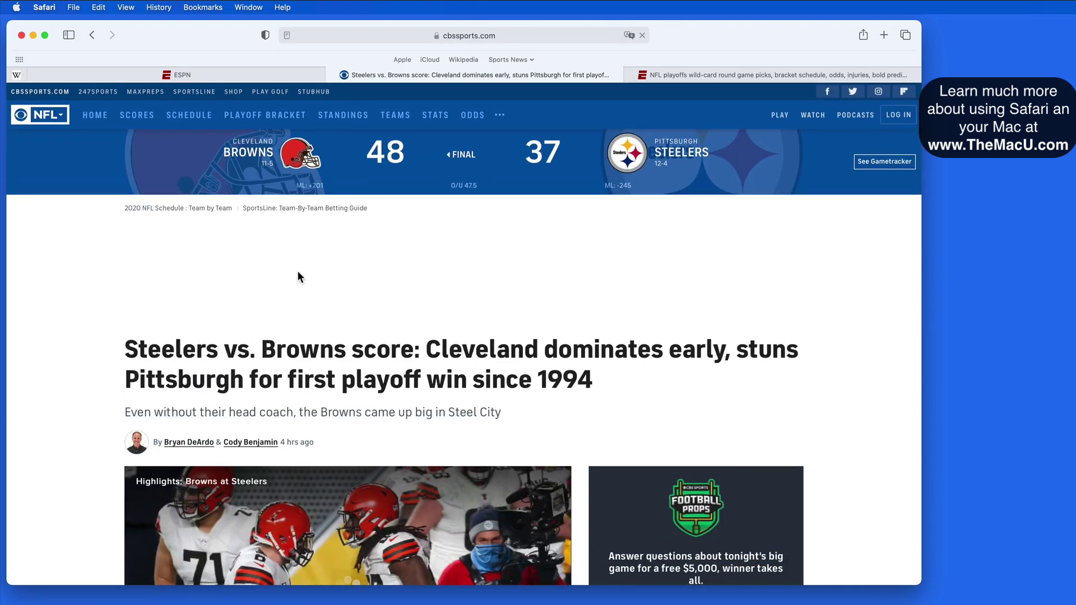
scroll(298, 277, "down", 5)
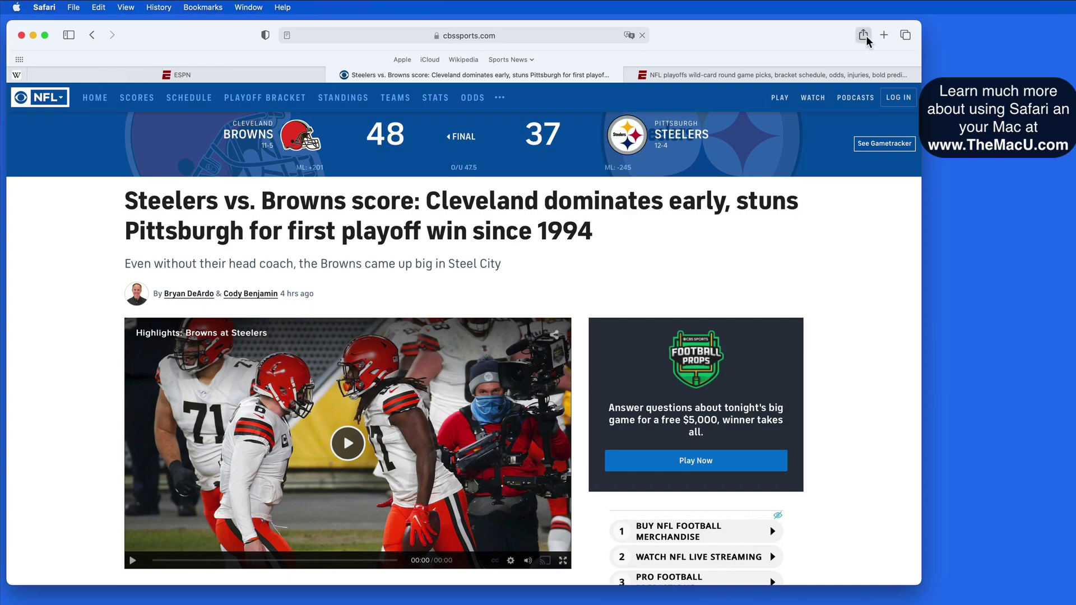
- Share the Steelers vs. Browns article to the Reading List, confirm it's listed, and close its tab
left_click(866, 36)
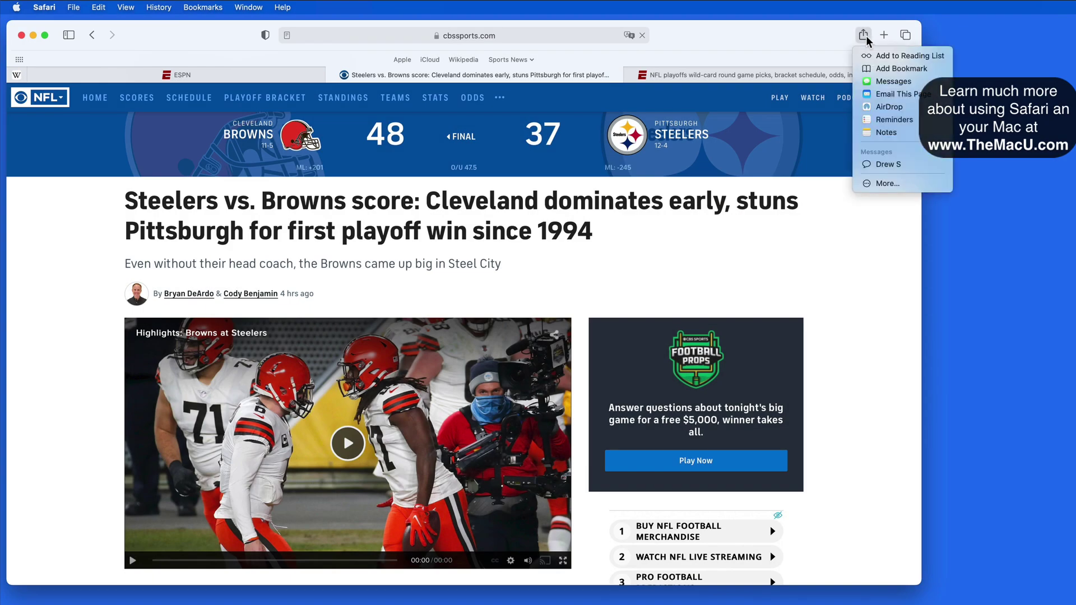
left_click(932, 56)
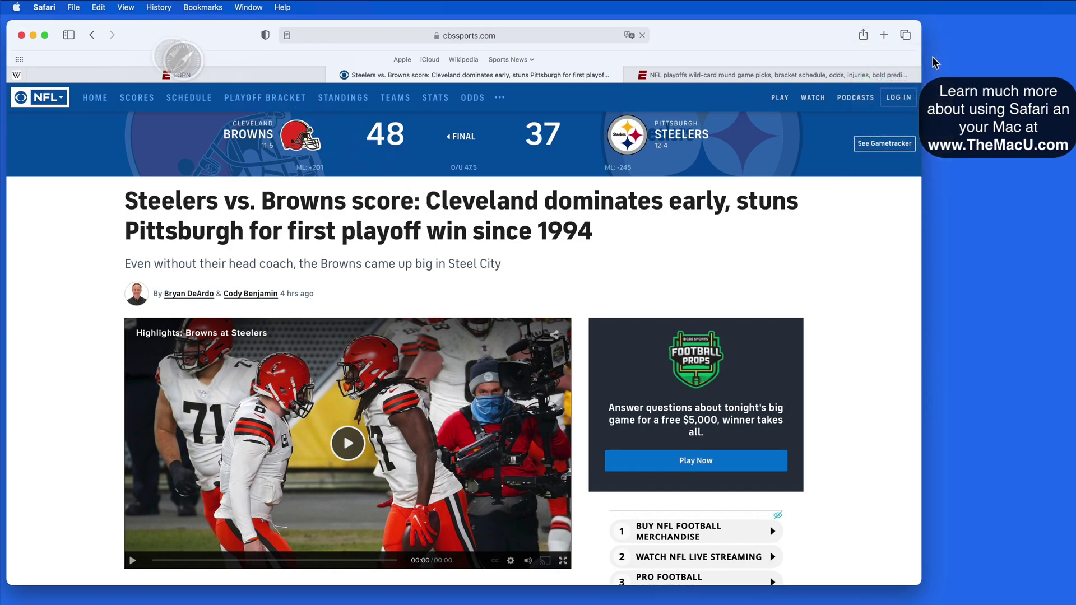
left_click(69, 35)
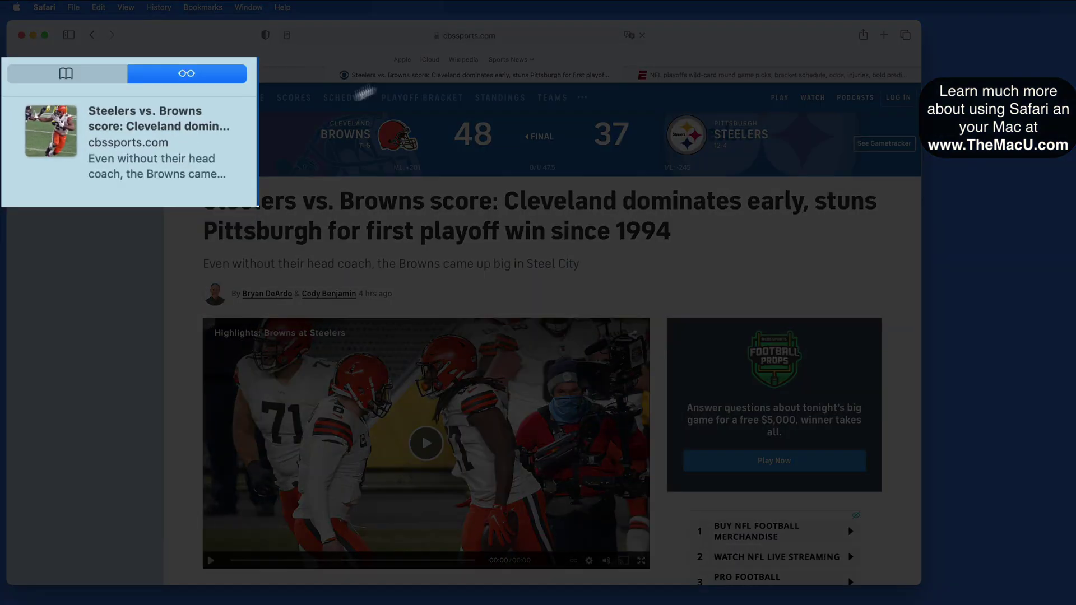
key("super+w")
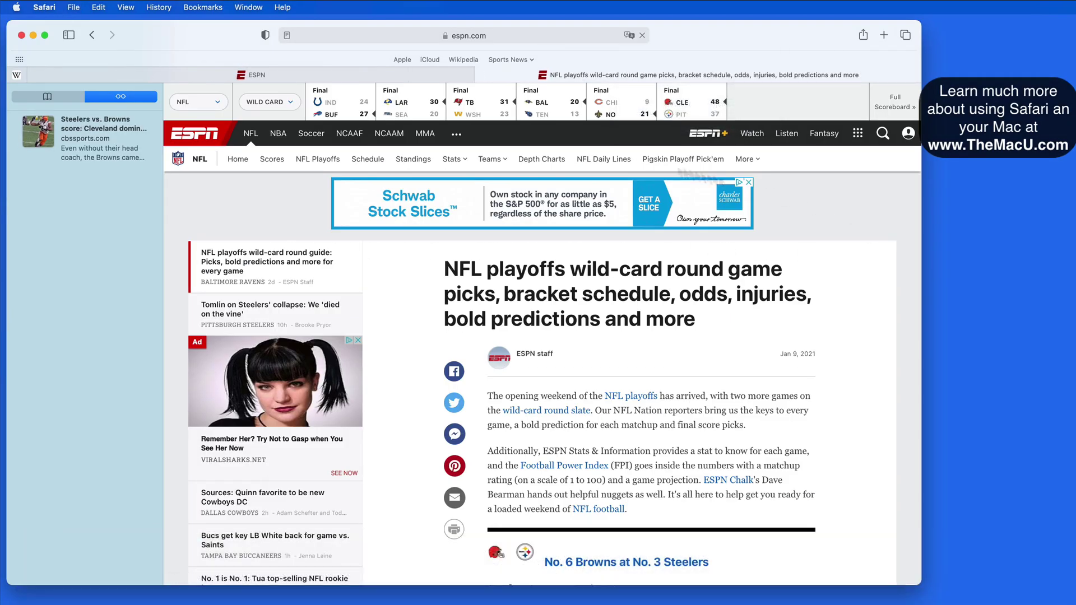
- Add the ESPN NFL playoffs article to the Reading List with Shift+Cmd+D and close its tab
left_click(203, 7)
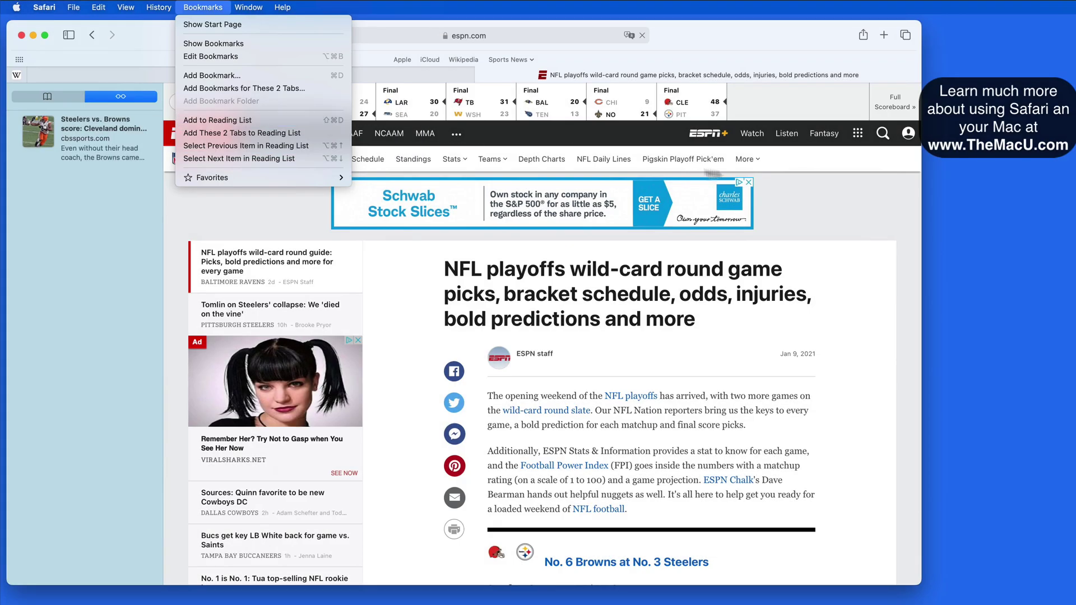
left_click(813, 202)
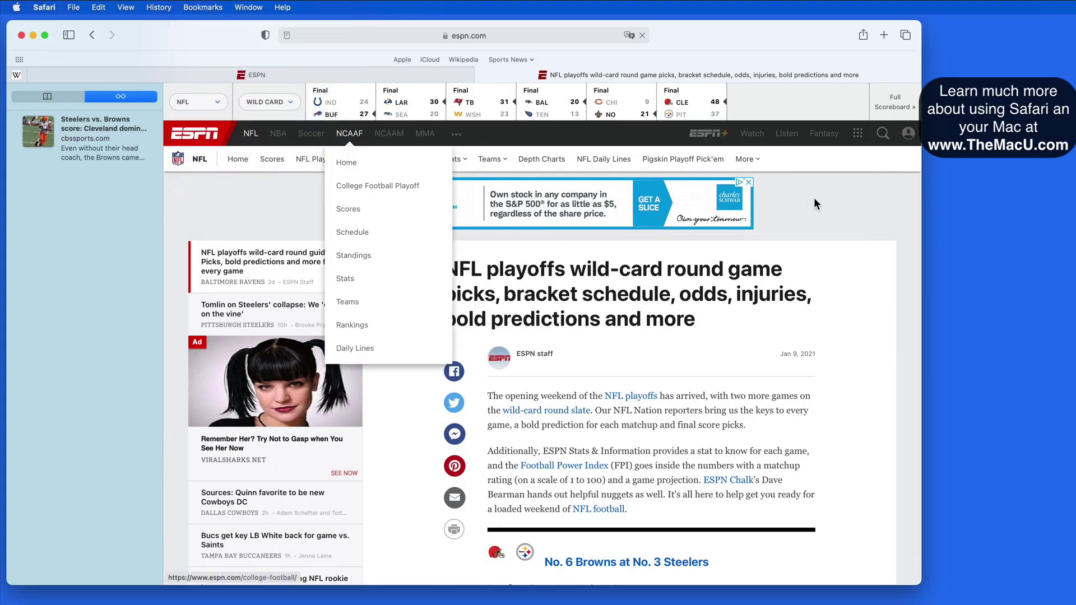
key("shift+super+d")
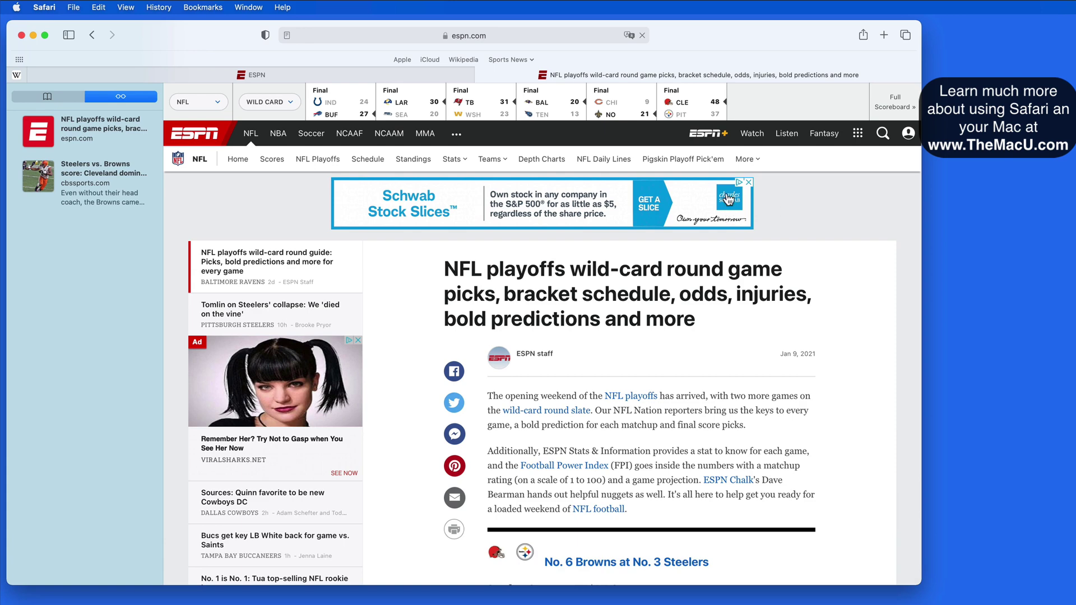
key("super+w")
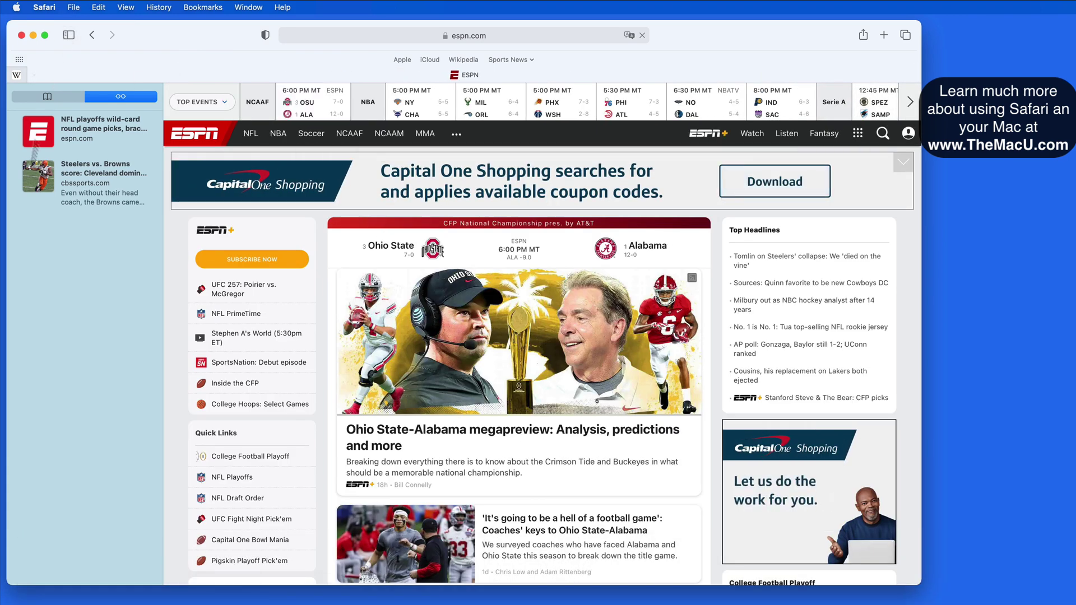
- Reopen the Steelers vs. Browns item, then the ESPN playoffs item in a new tab
left_click(89, 177)
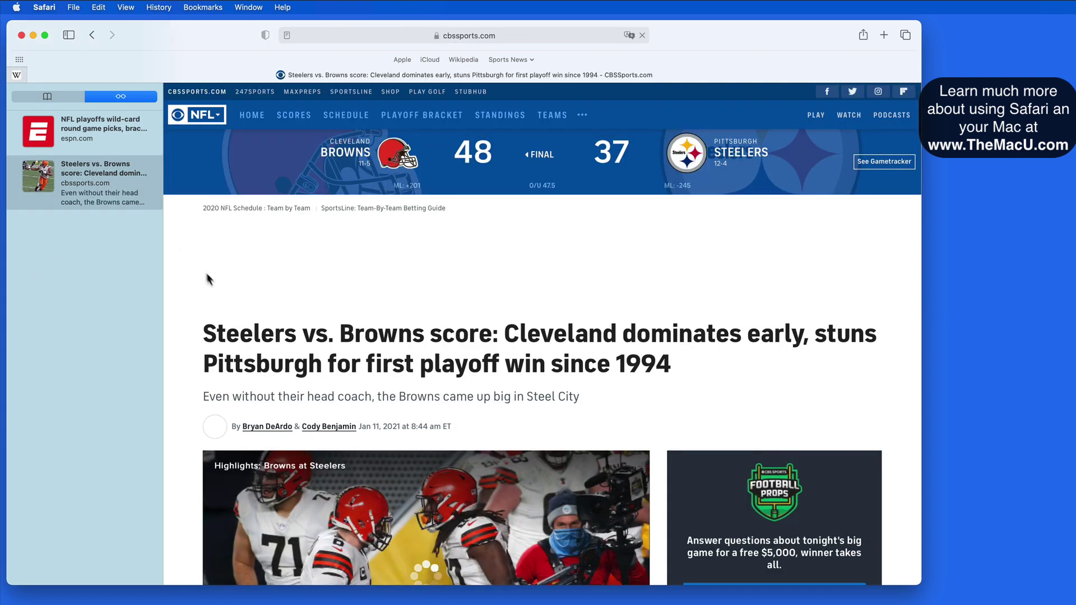
key("super")
key("super+t")
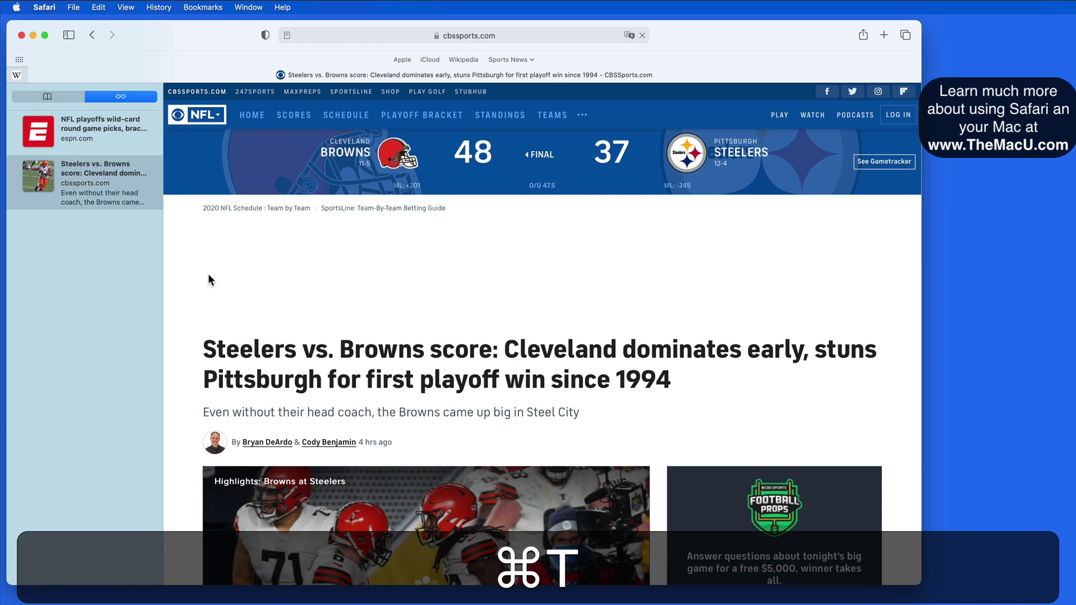
left_click(99, 122)
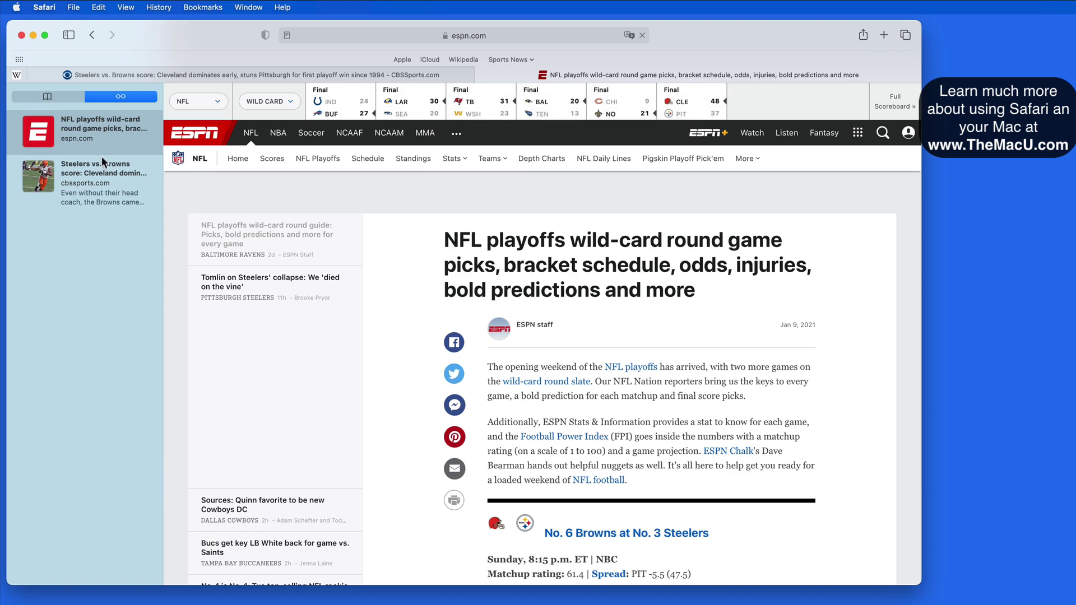
- Set both the ESPN playoffs and Steelers vs. Browns Reading List items to Save Offline
right_click(92, 123)
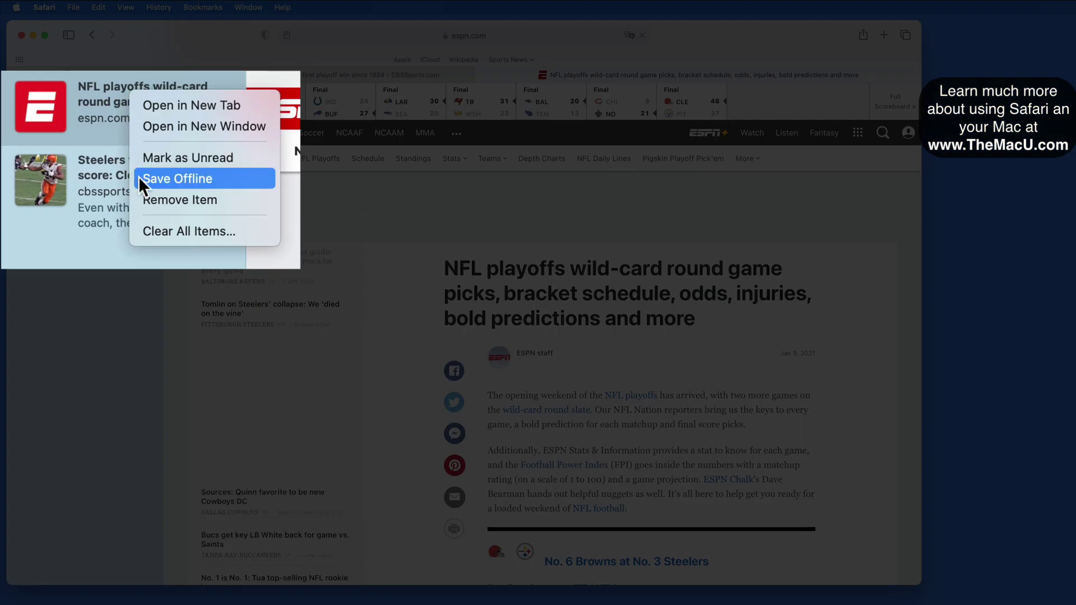
left_click(98, 174)
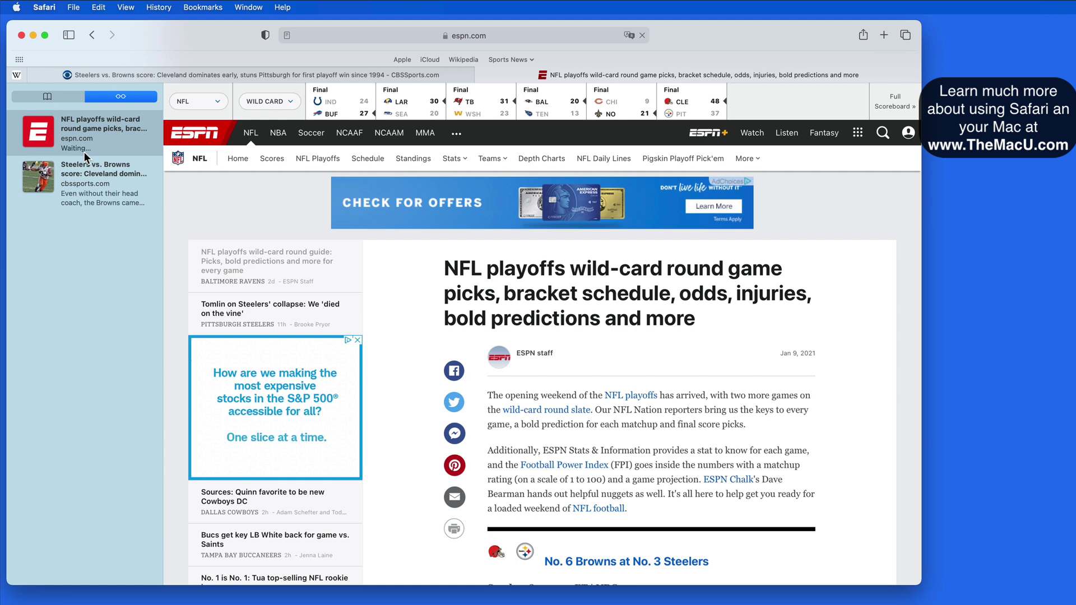
left_click(88, 177)
right_click(88, 176)
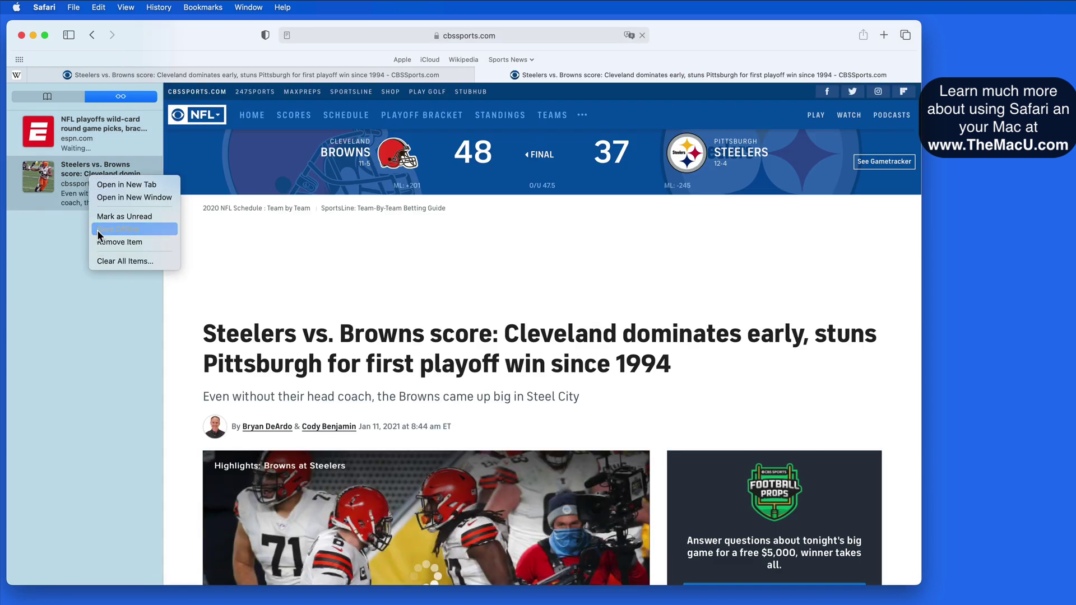
left_click(97, 229)
left_click(109, 149)
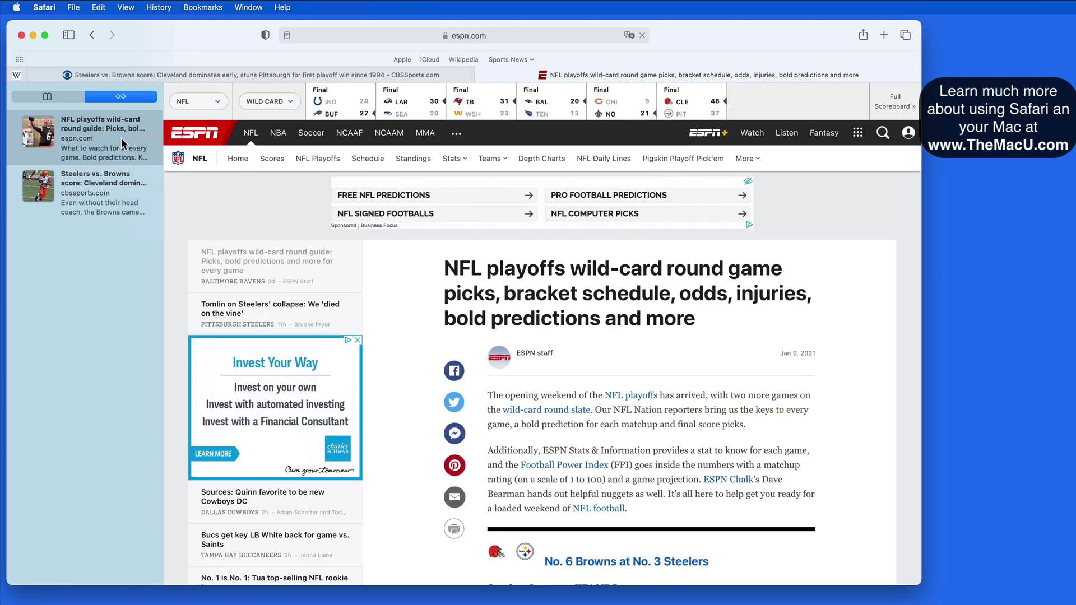
- Mark the ESPN playoffs Reading List item as read
right_click(111, 134)
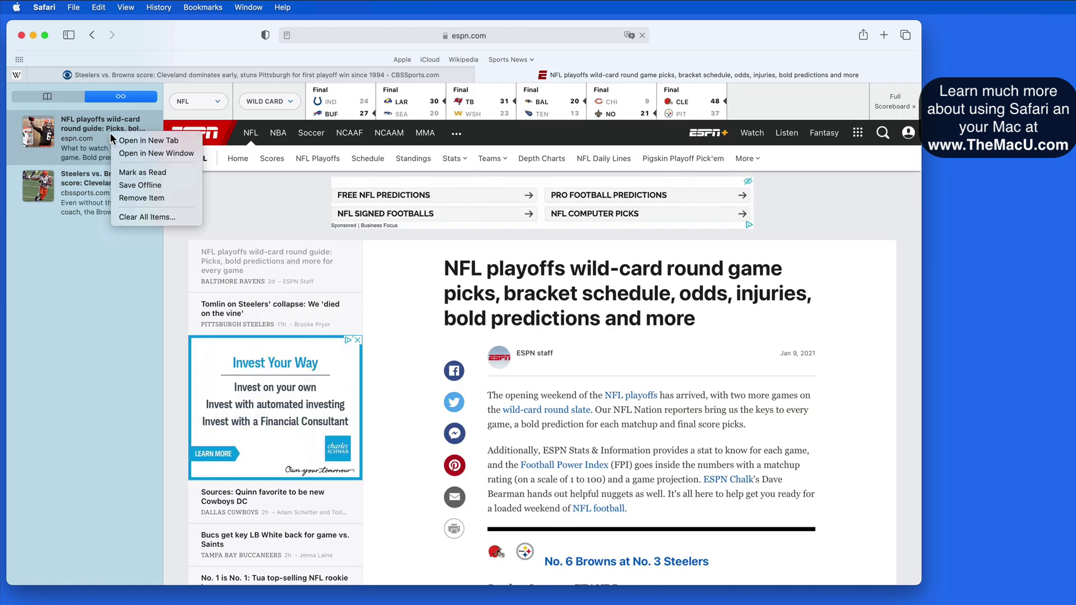
left_click(120, 174)
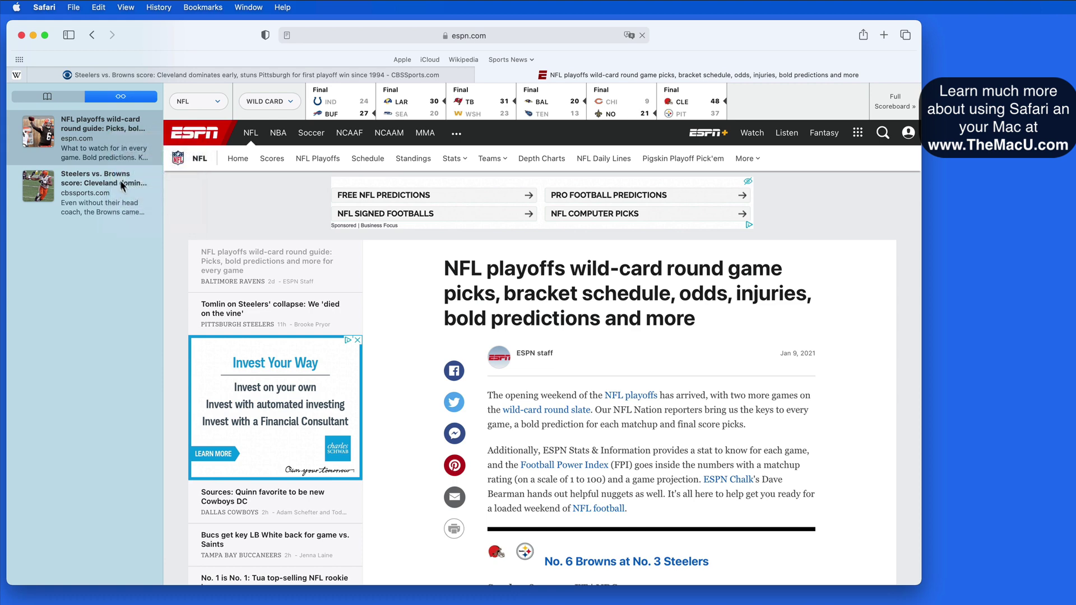
left_click(218, 74)
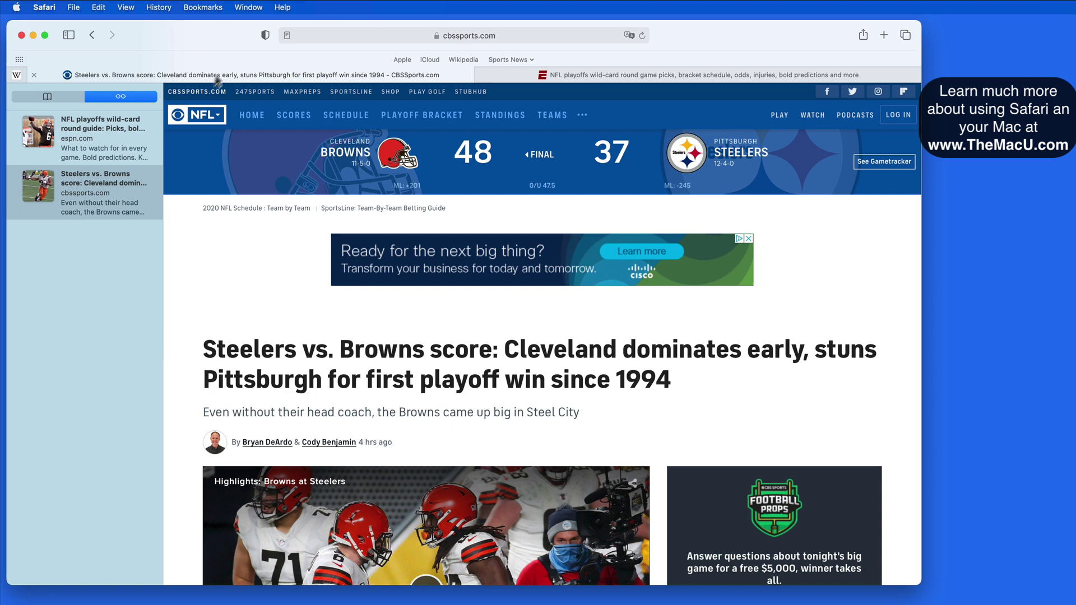
- Remove the Steelers vs. Browns item from the Reading List and hide the sidebar
right_click(115, 191)
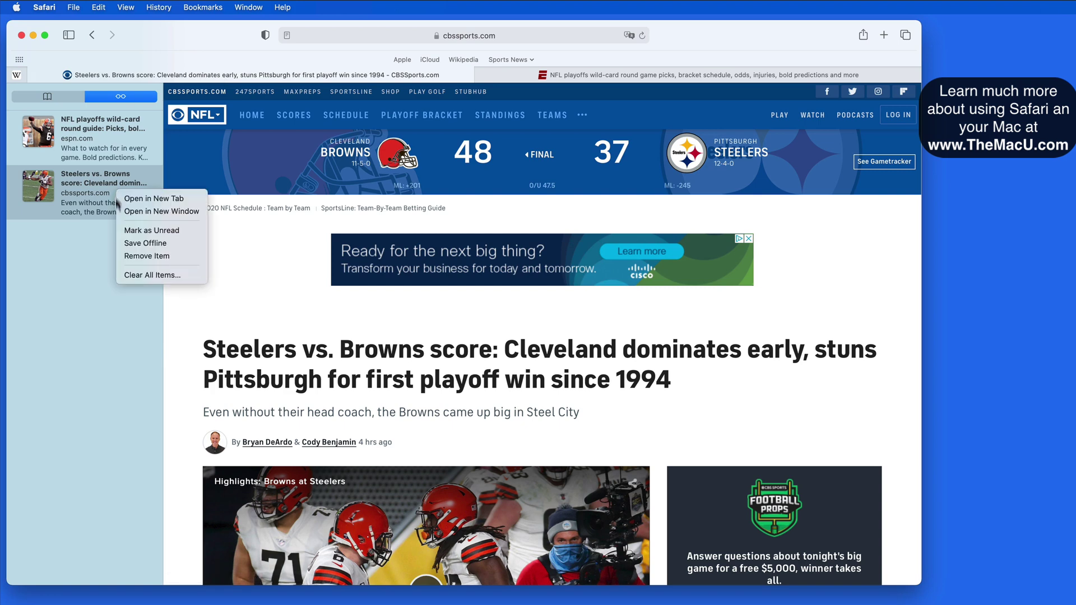
left_click(123, 257)
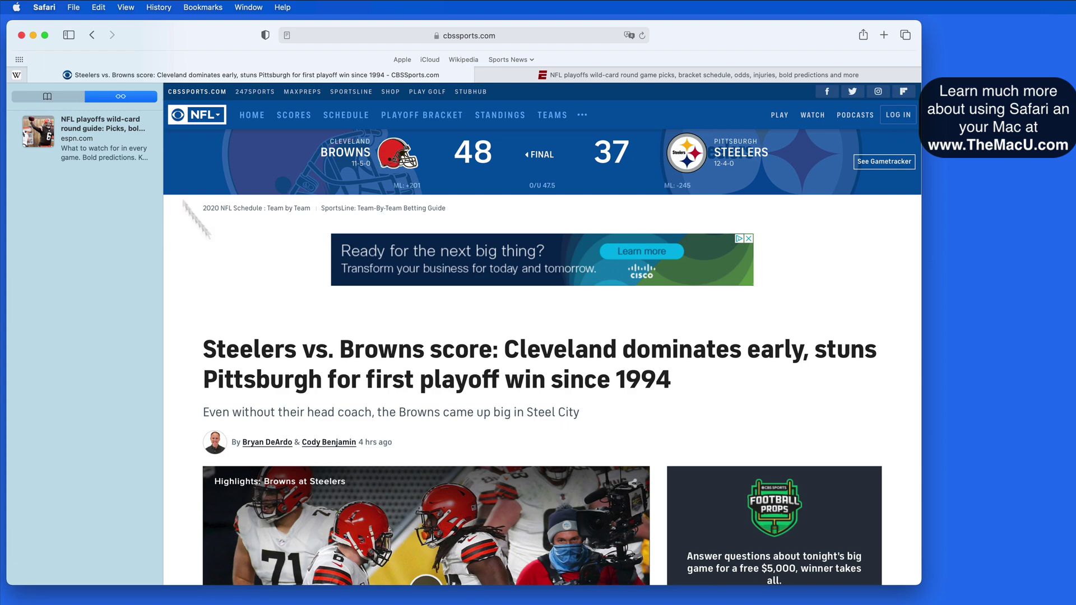
left_click(68, 36)
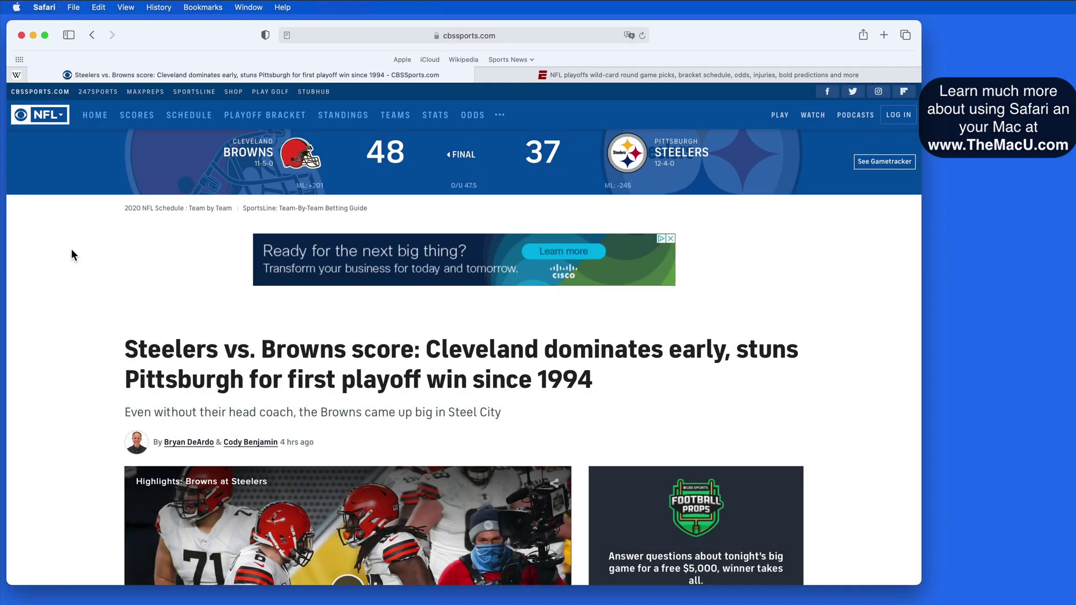
scroll(127, 296, "down", 10)
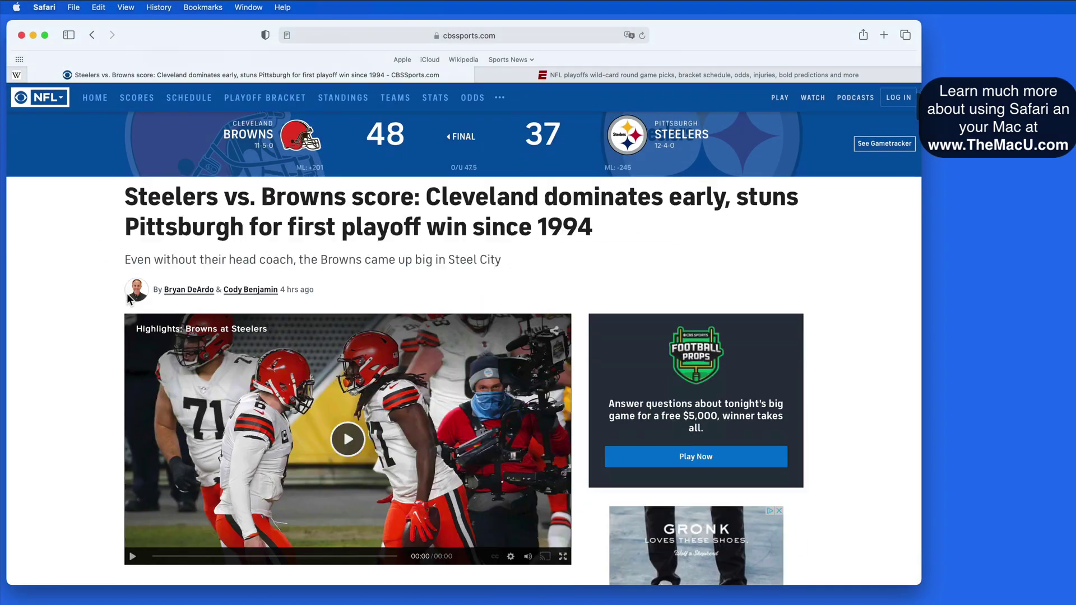
scroll(127, 294, "down", 8)
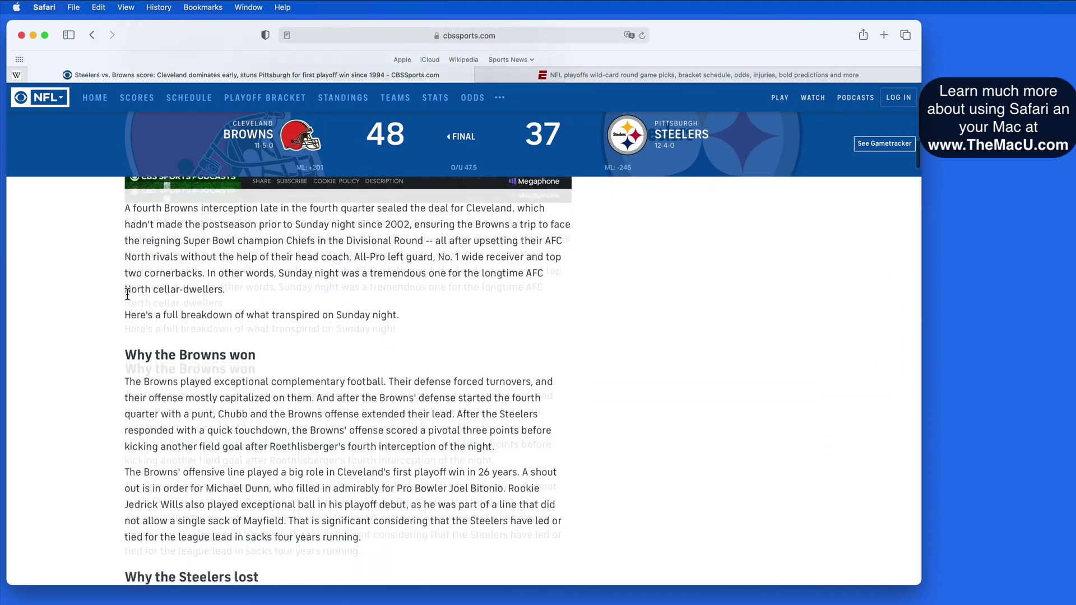
scroll(127, 293, "up", 20)
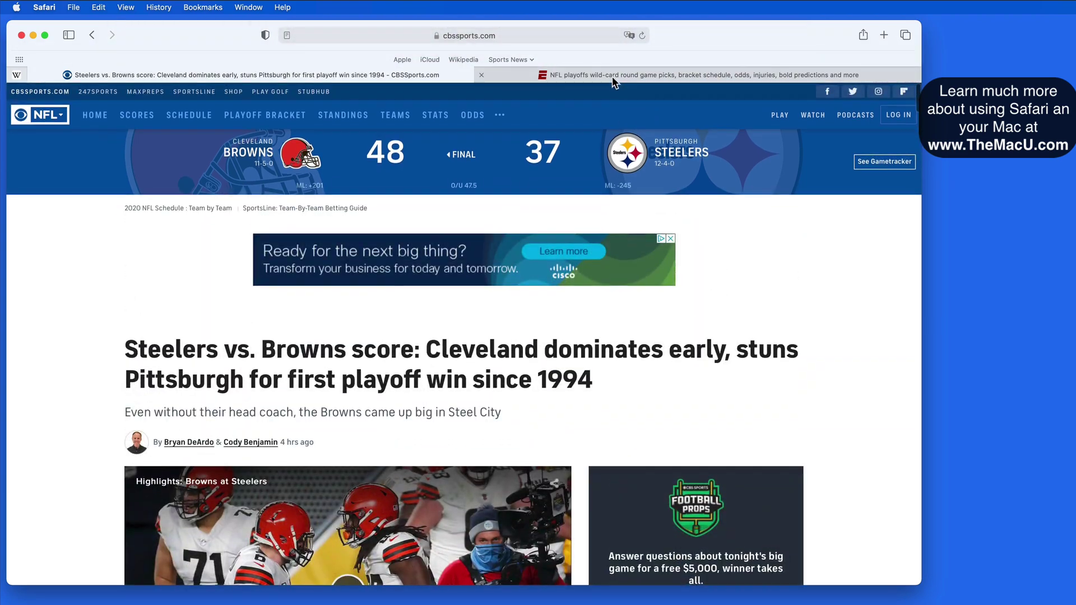
left_click(611, 75)
scroll(389, 365, "down", 15)
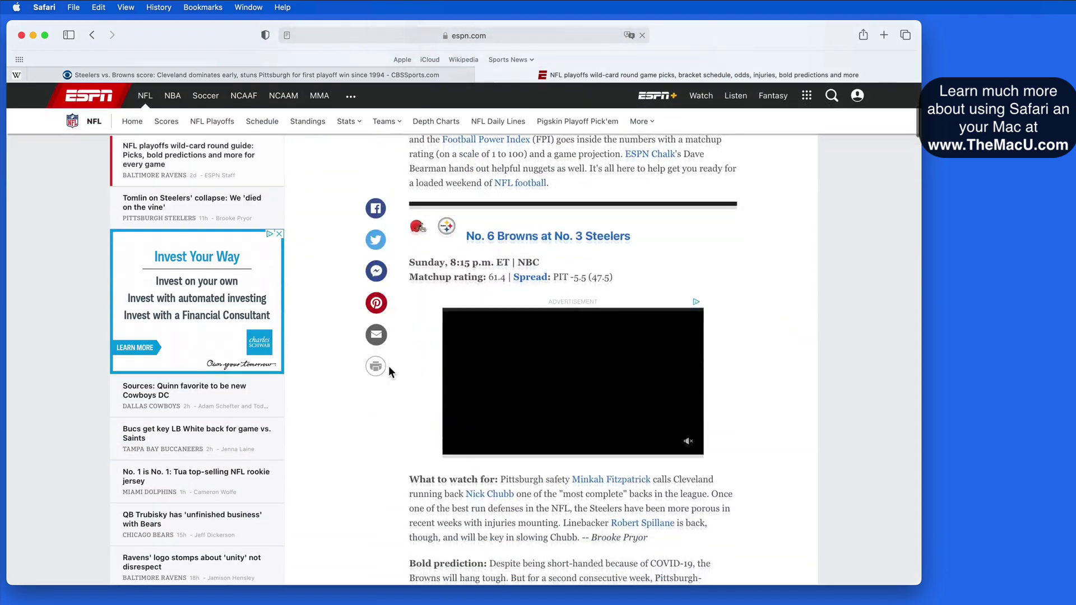
scroll(388, 365, "down", 10)
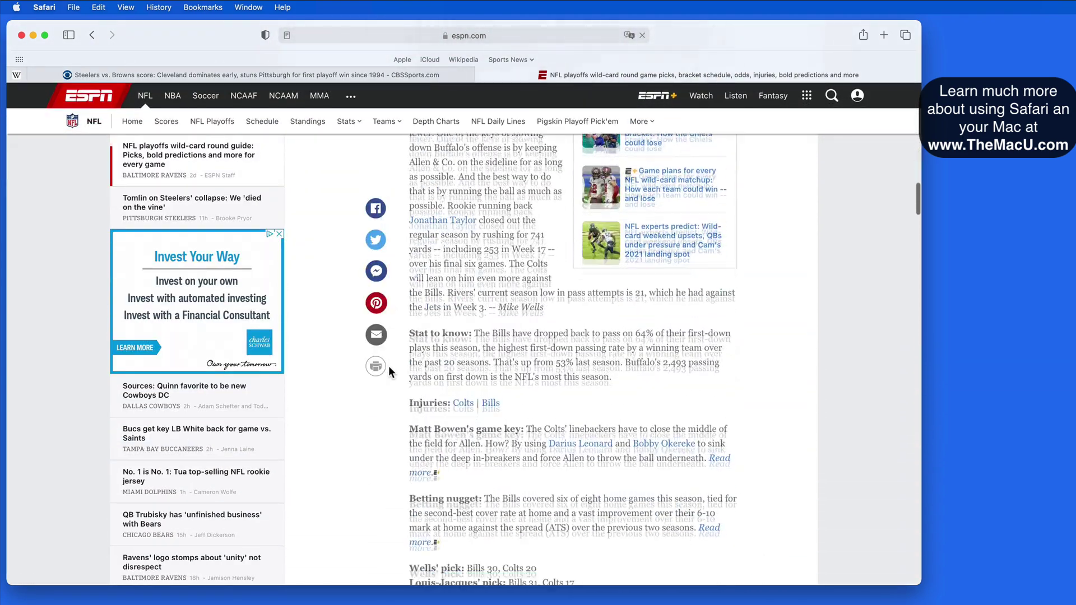
scroll(388, 365, "up", 20)
scroll(389, 366, "up", 5)
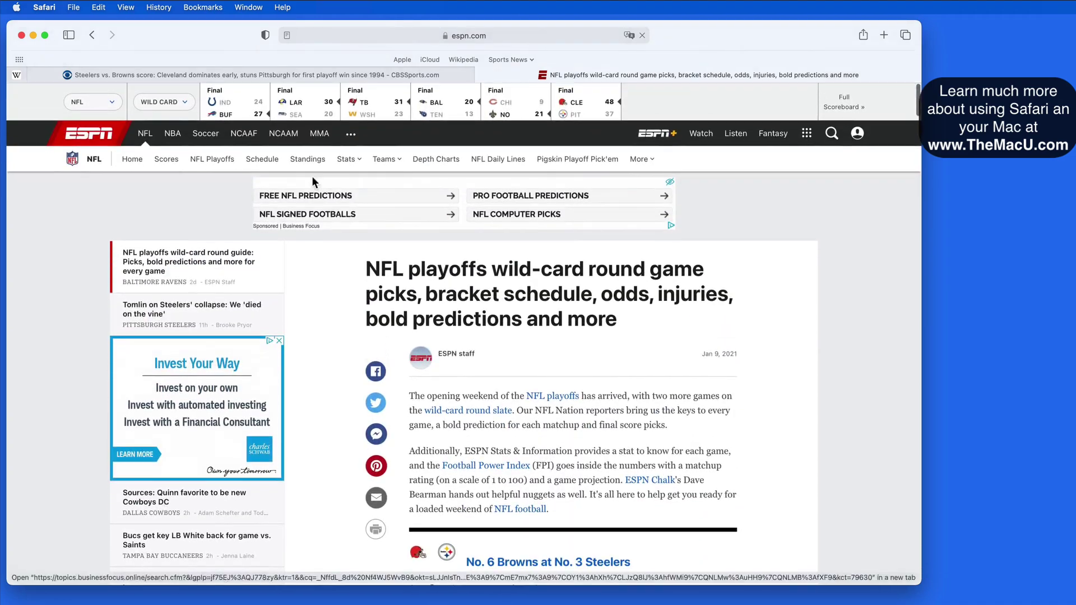
left_click(291, 74)
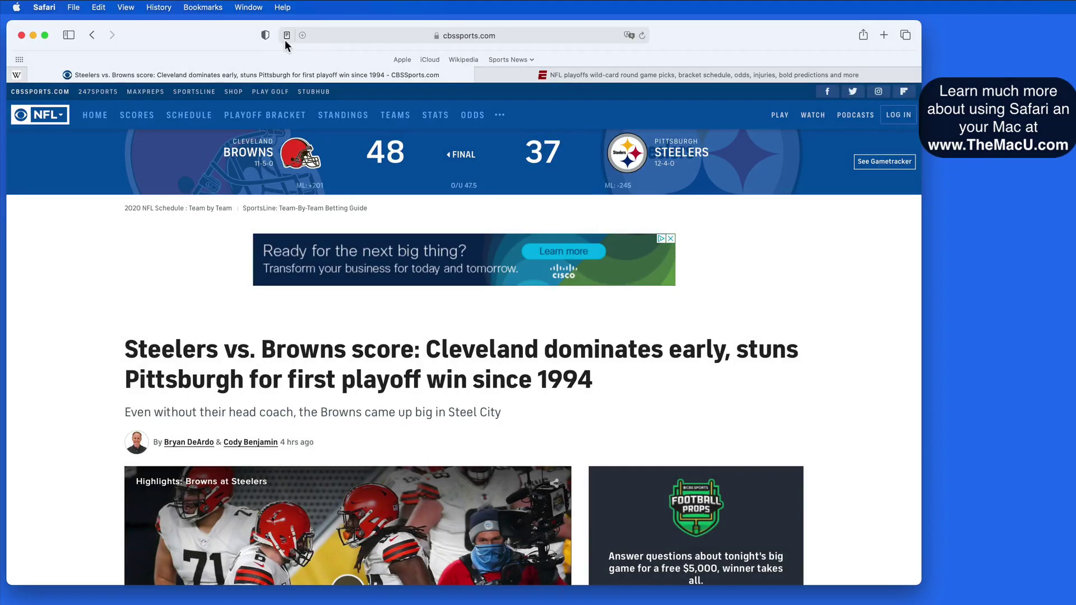
- Show the CBSSports Steelers–Browns article in Reader View and scroll through it
left_click(286, 35)
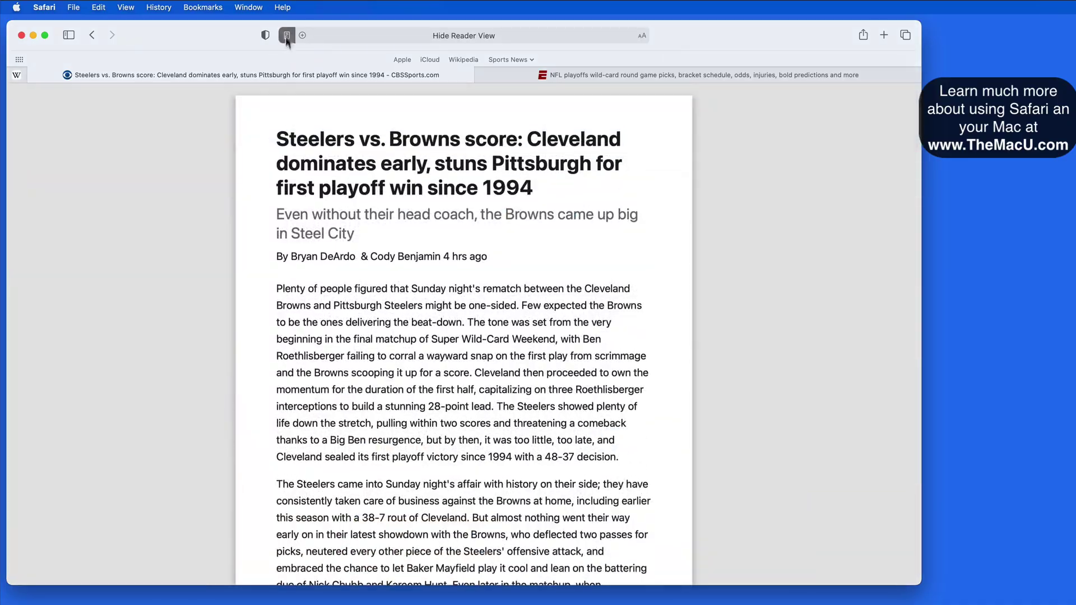
scroll(274, 318, "down", 5)
scroll(274, 318, "down", 20)
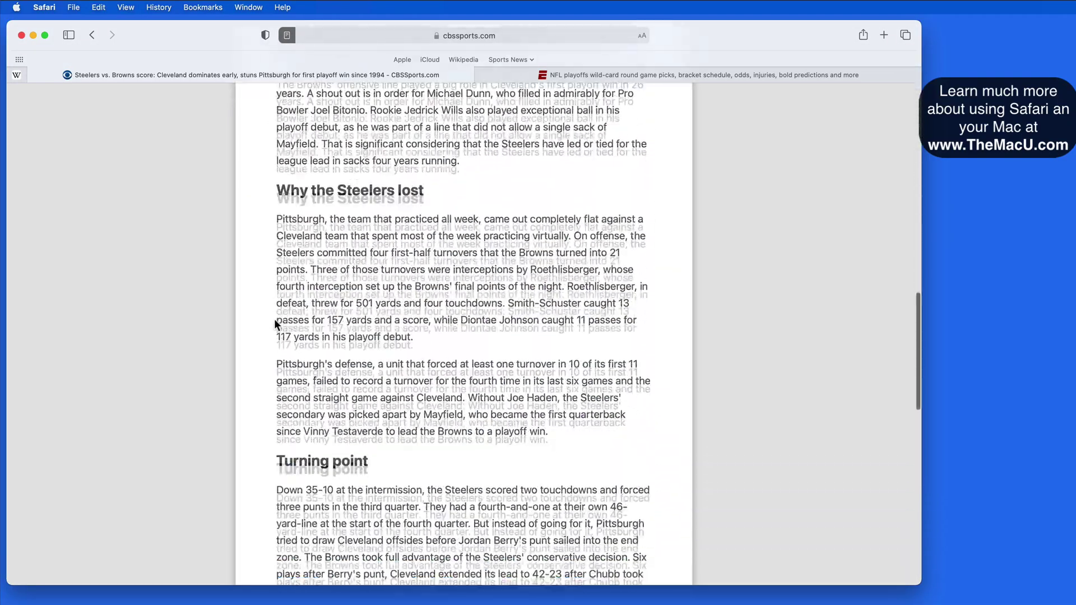
scroll(274, 319, "up", 15)
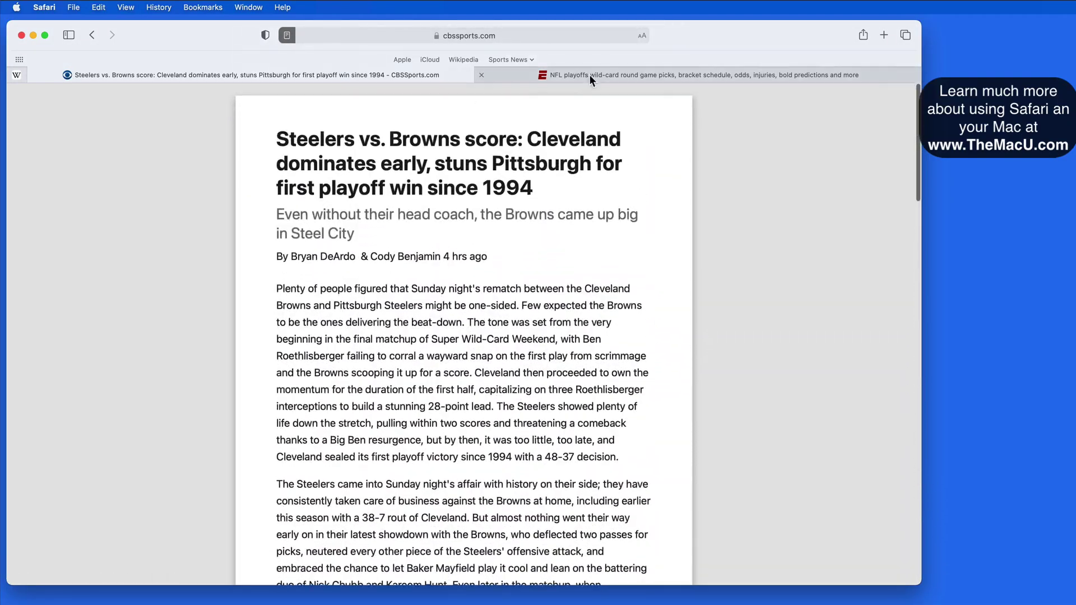
- Read the ESPN wild-card article in Reader View, follow the Minkah Fitzpatrick link, and return
left_click(590, 73)
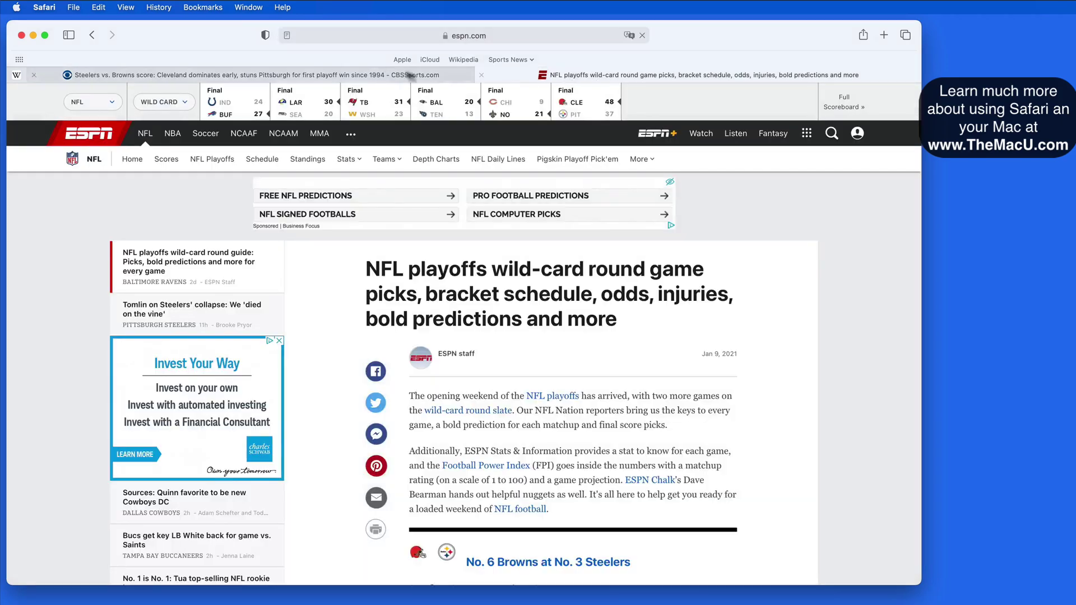
left_click(286, 35)
scroll(256, 244, "down", 10)
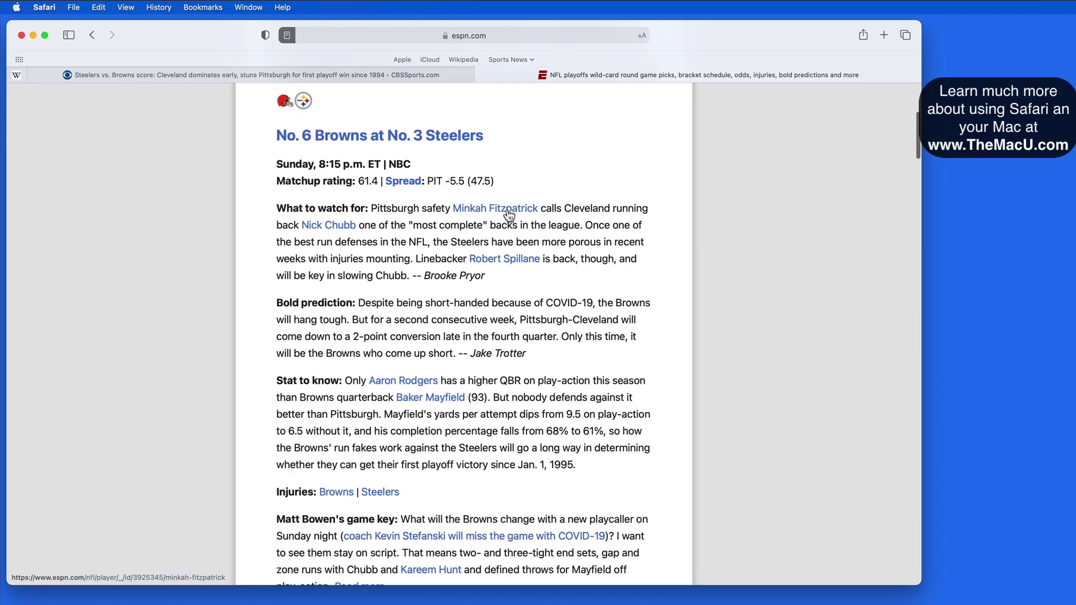
left_click(509, 213)
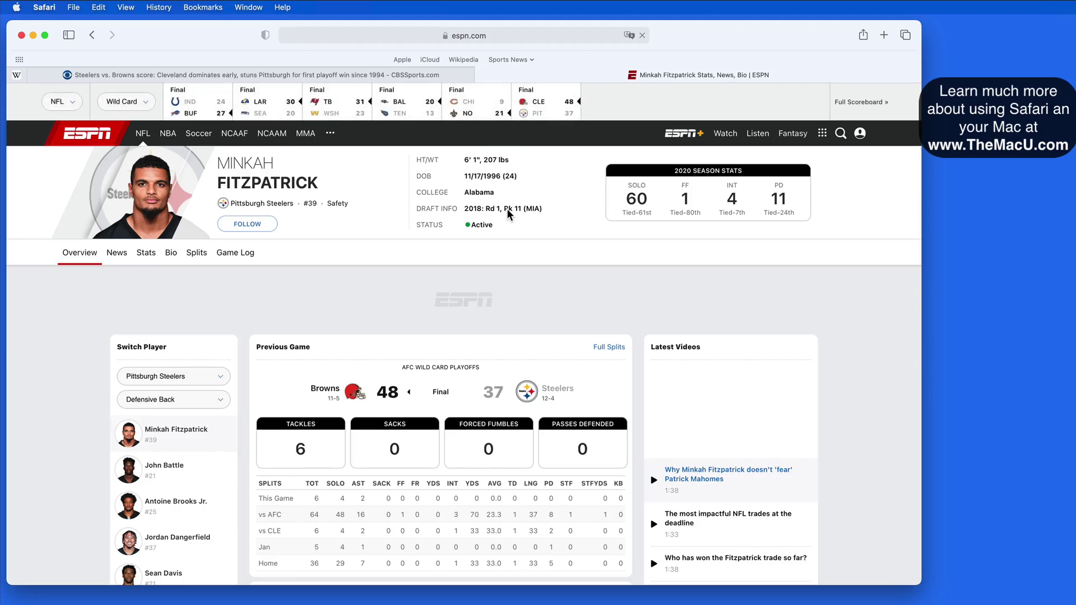
key("super+bracketleft")
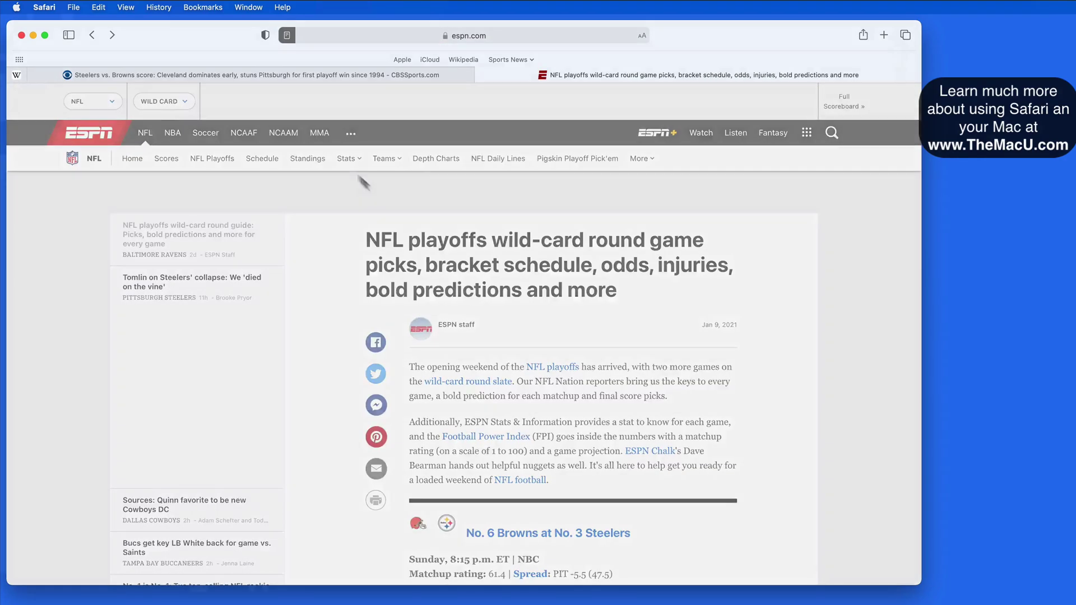
- Turn Reader View on for the ESPN wild-card article, scroll it, then turn it off
left_click(287, 35)
scroll(227, 263, "down", 20)
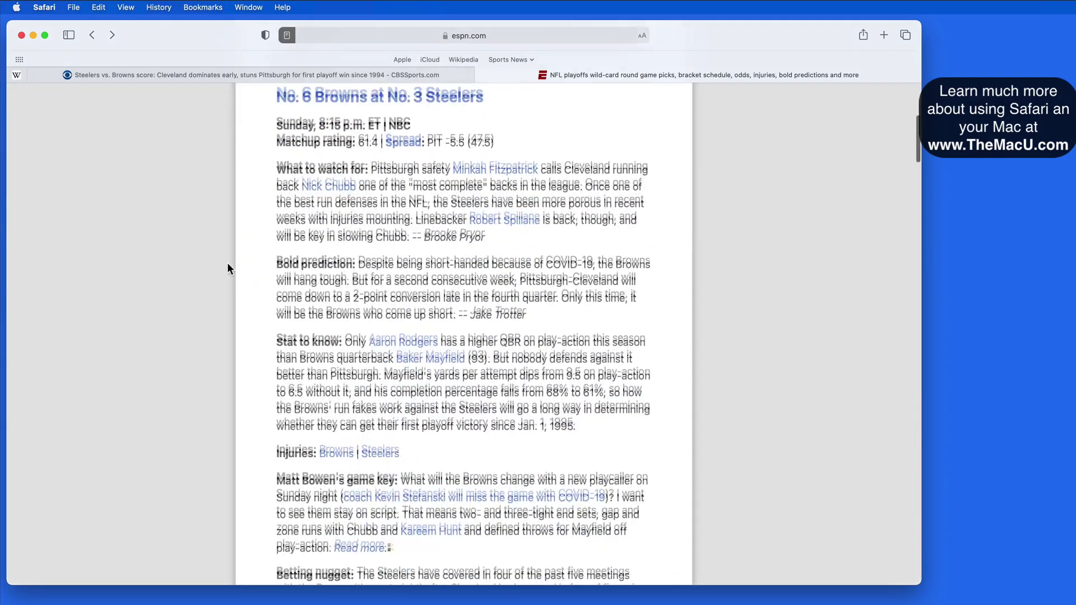
scroll(227, 263, "down", 8)
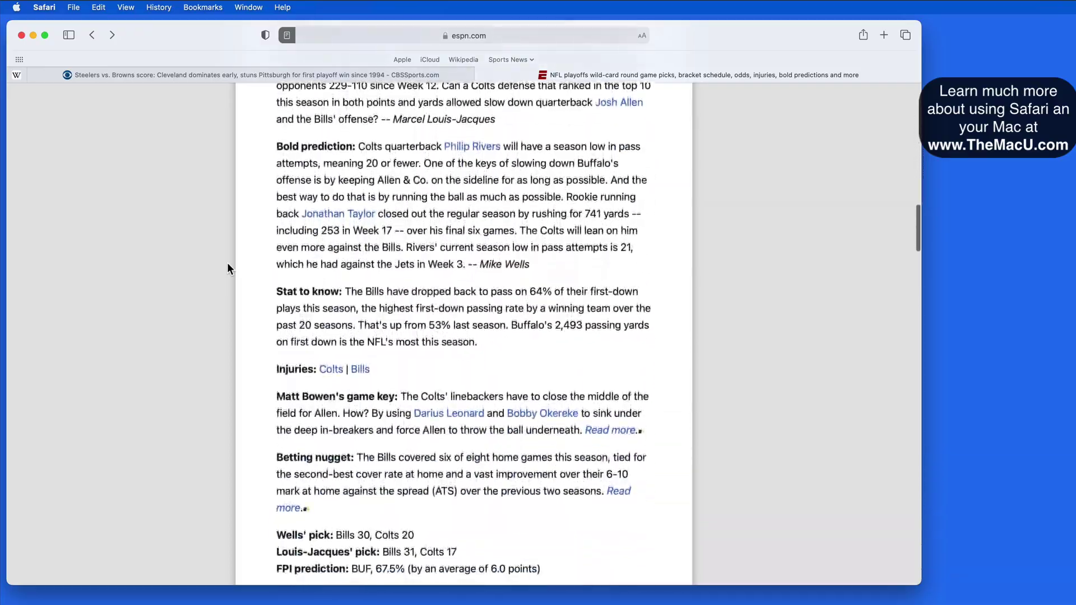
scroll(227, 262, "up", 10)
scroll(227, 262, "up", 15)
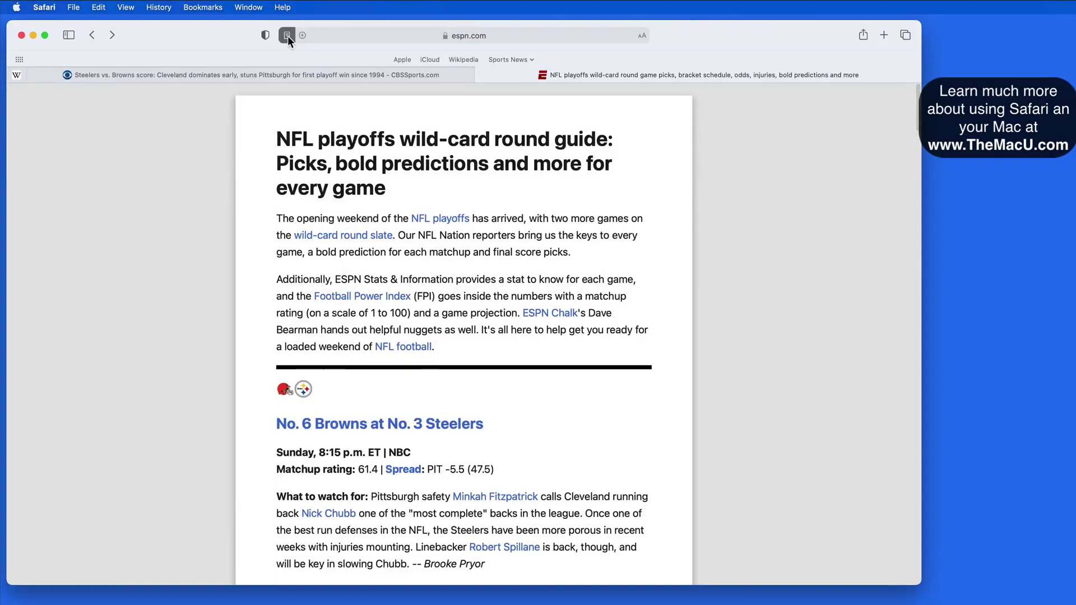
left_click(286, 35)
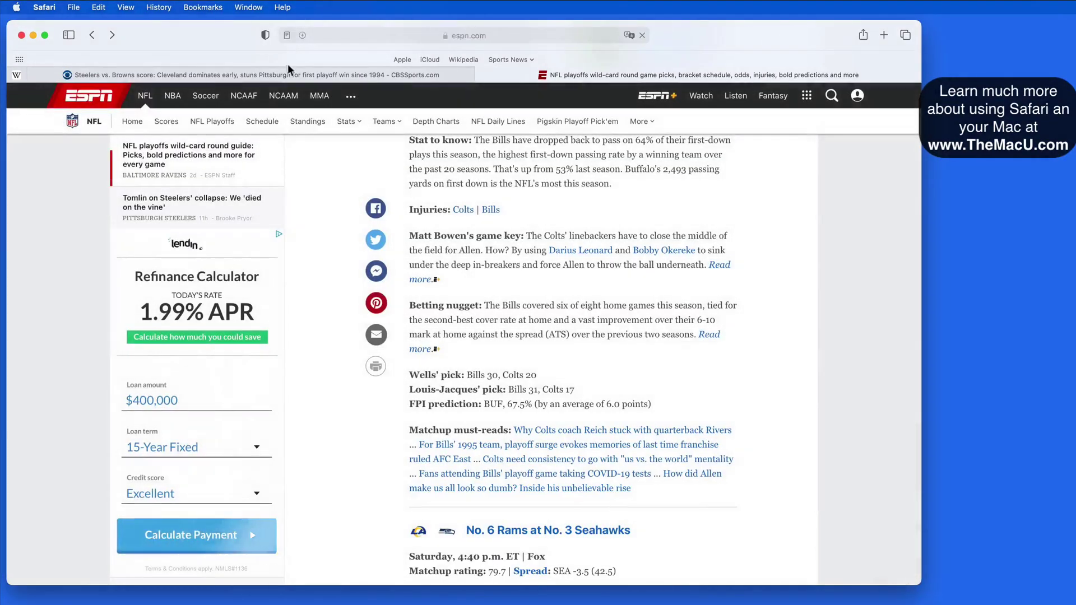
- Toggle Reader View off, on and off on the CBSSports article, then return to ESPN
left_click(286, 74)
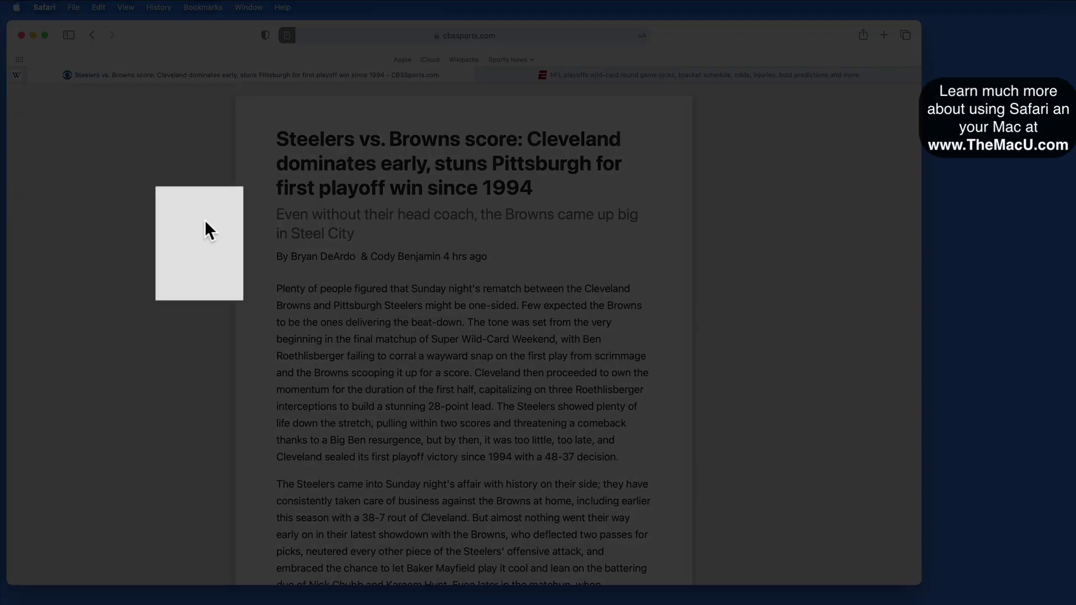
key("super+shift+r")
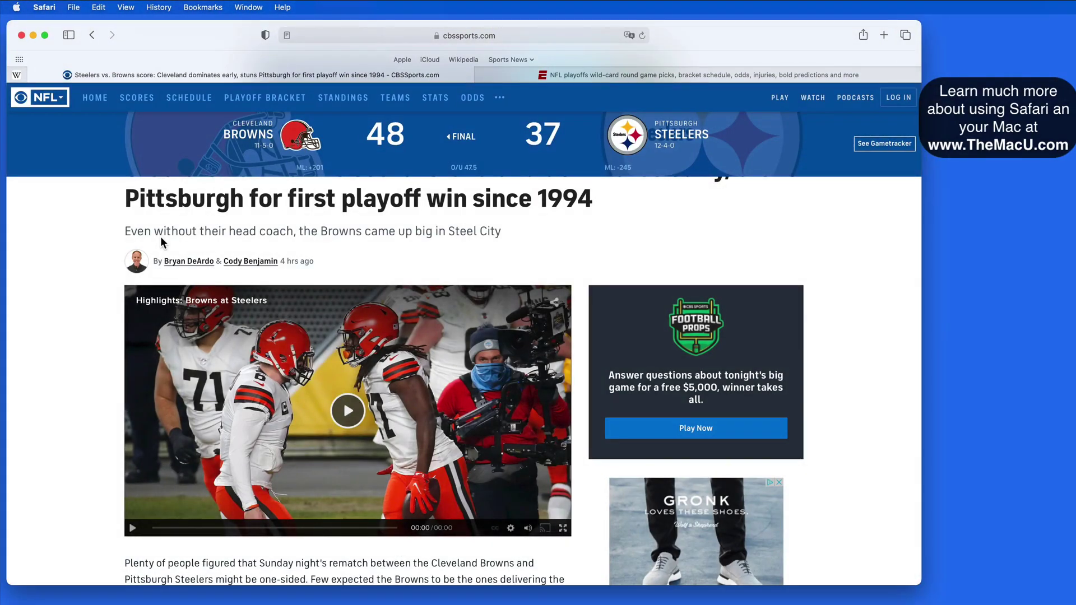
key("super+shift+r")
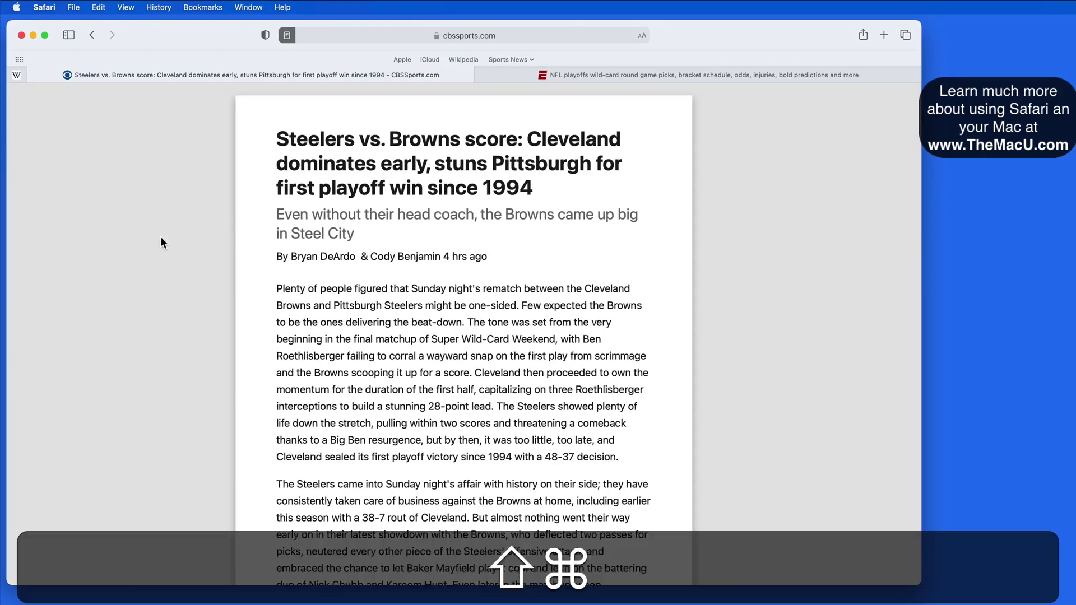
key("super+shift+r")
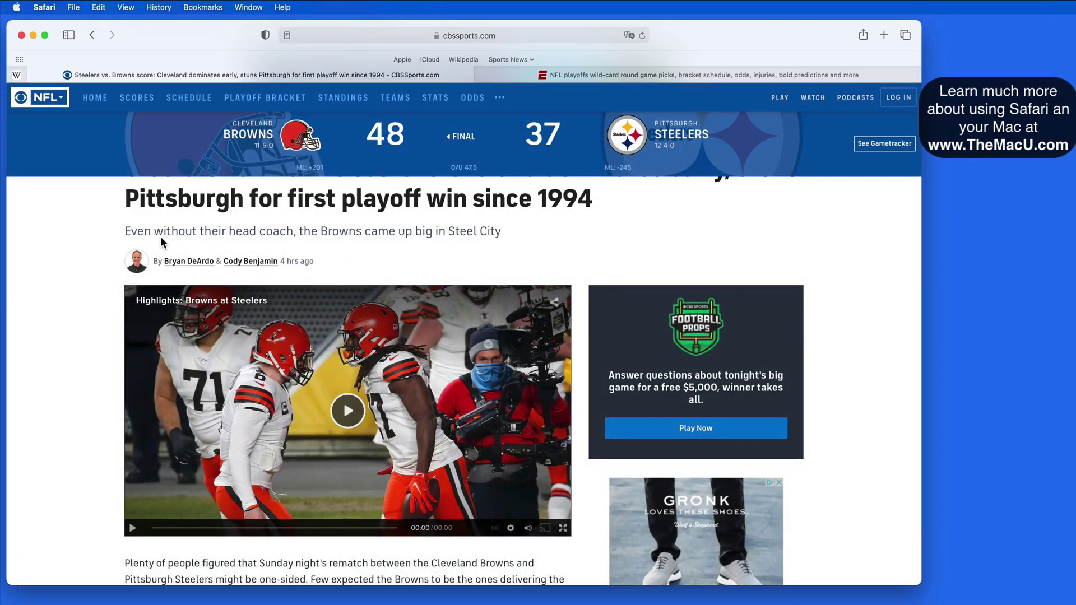
key("ctrl+Tab")
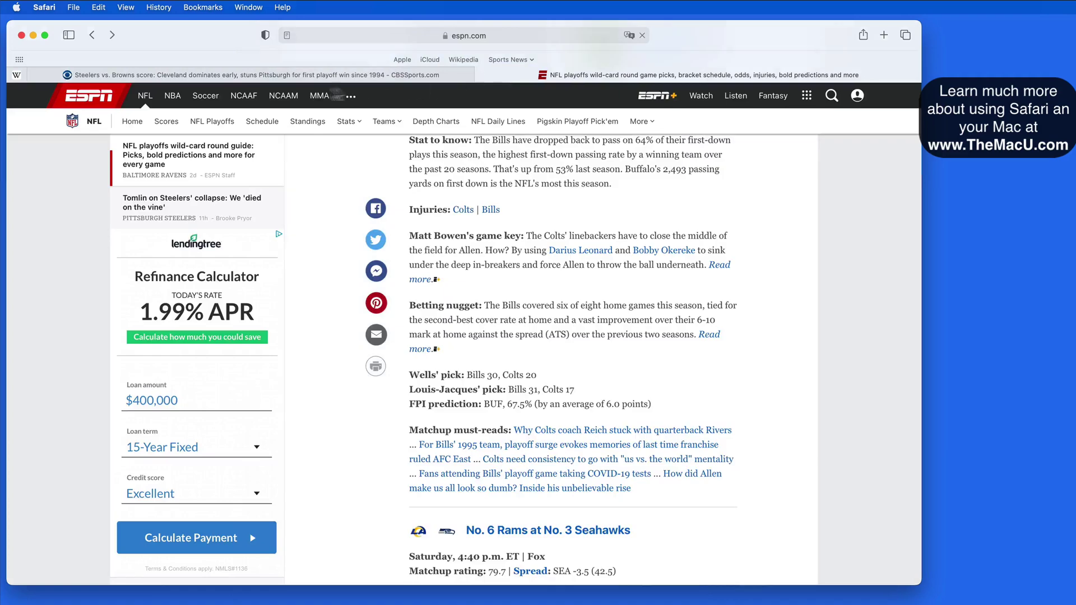
- From the ESPN home page, open the 'Sources: Quinn favorite' Cowboys DC story in Reader View
left_click(76, 90)
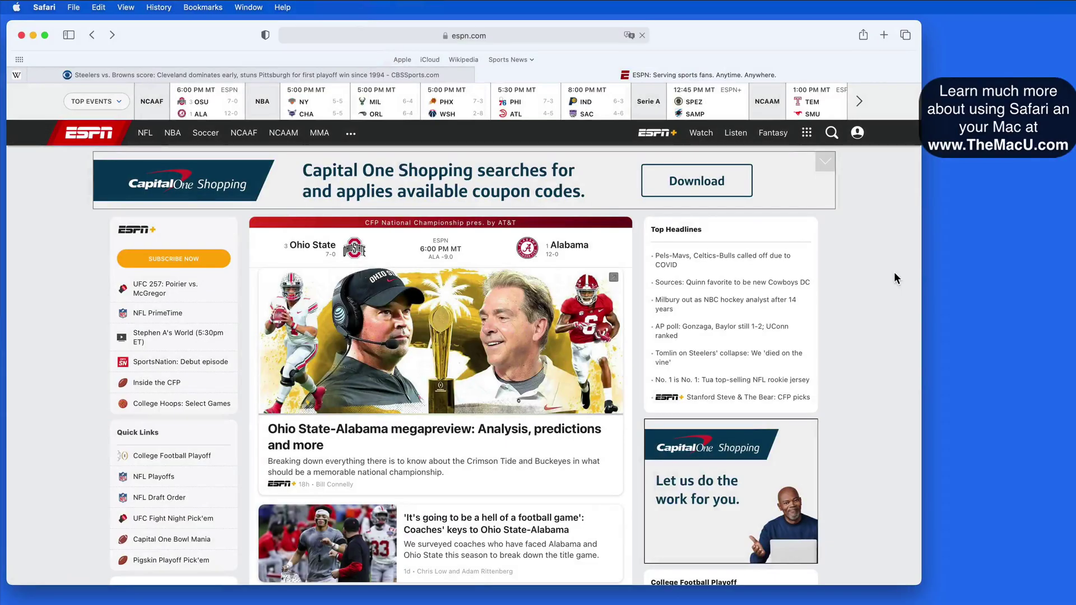
left_click(755, 284)
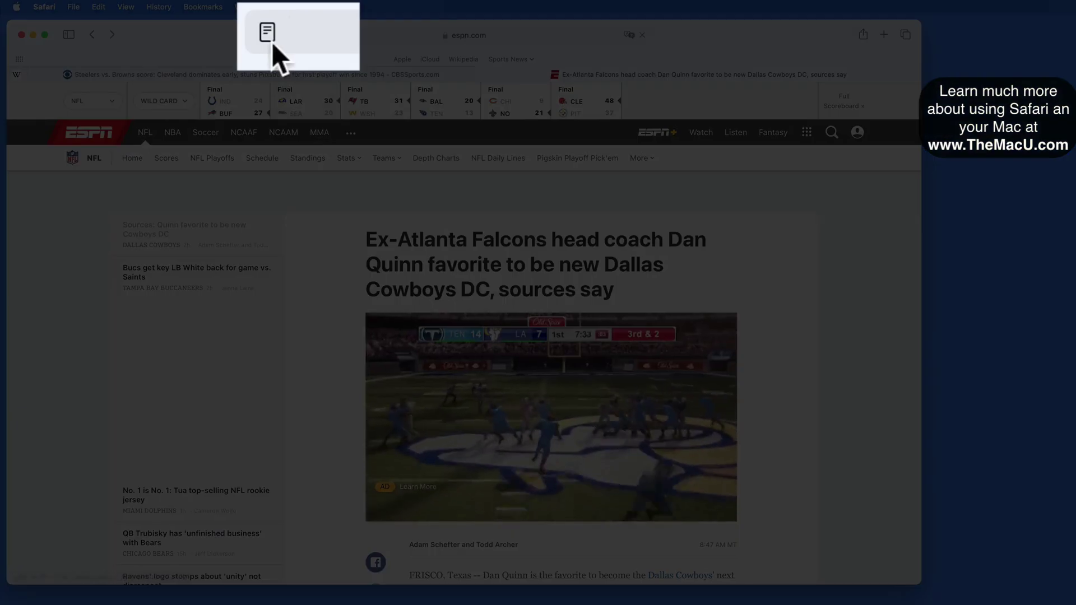
left_click(286, 35)
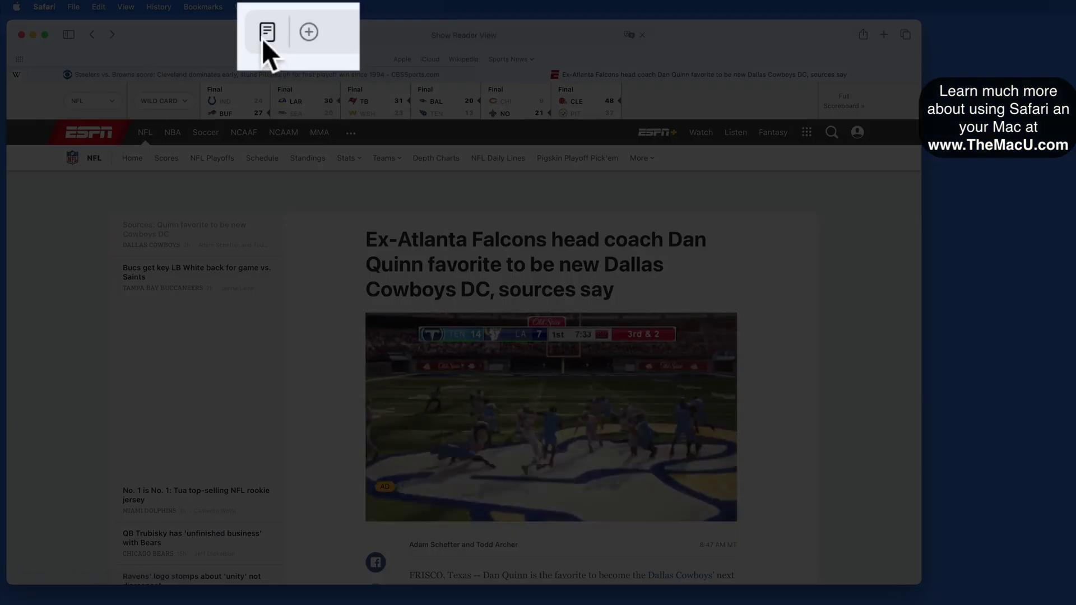